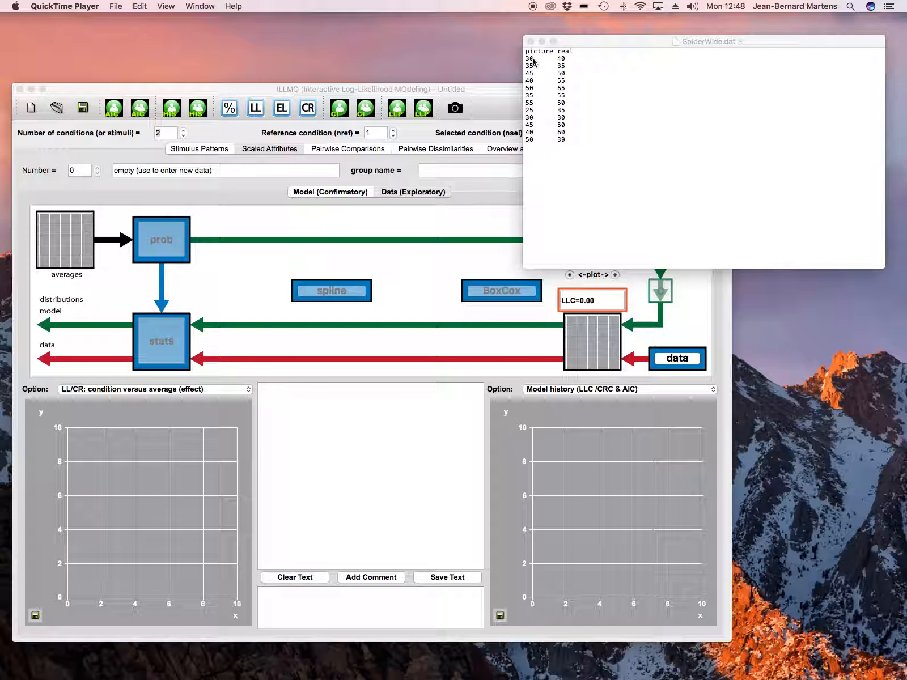
Switch to ILLMO and open the file SpiderWide.dat as a tab-separated CSV file with attributes
{"action": "left_click", "coordinate": [116, 7]}
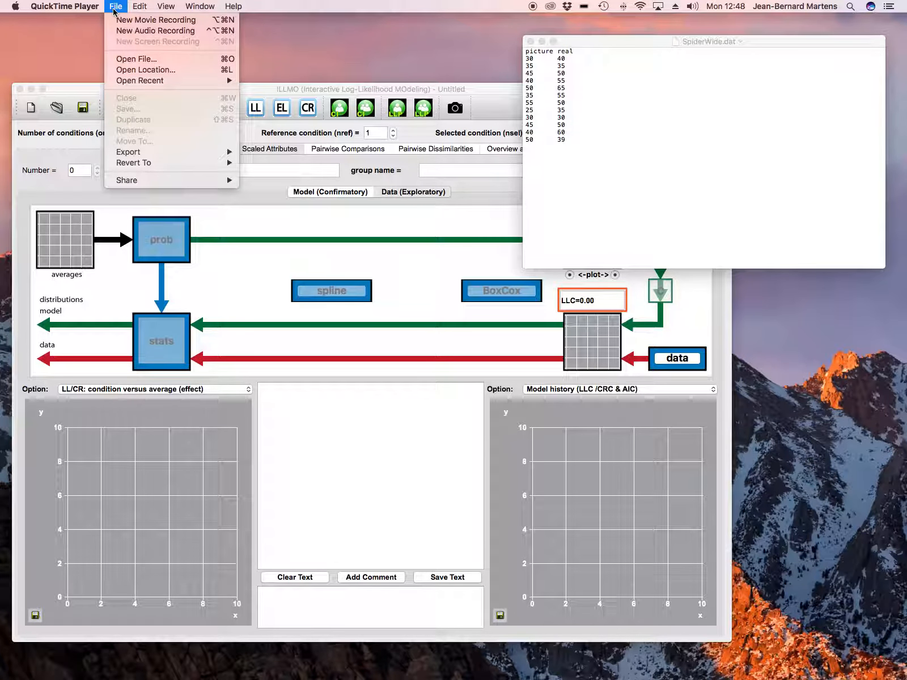
{"action": "left_click", "coordinate": [87, 89]}
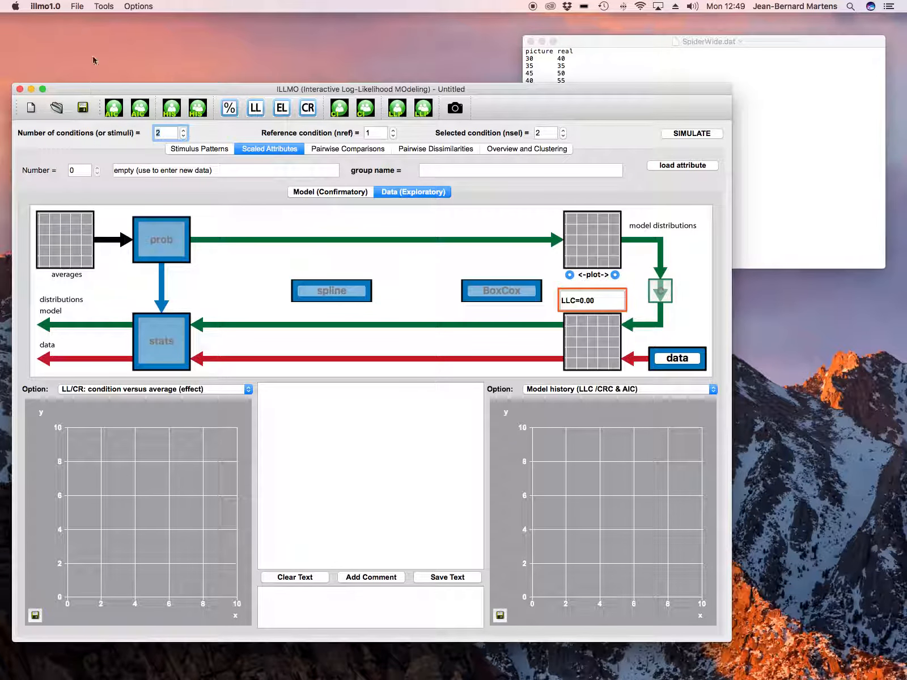
{"action": "left_click", "coordinate": [74, 7]}
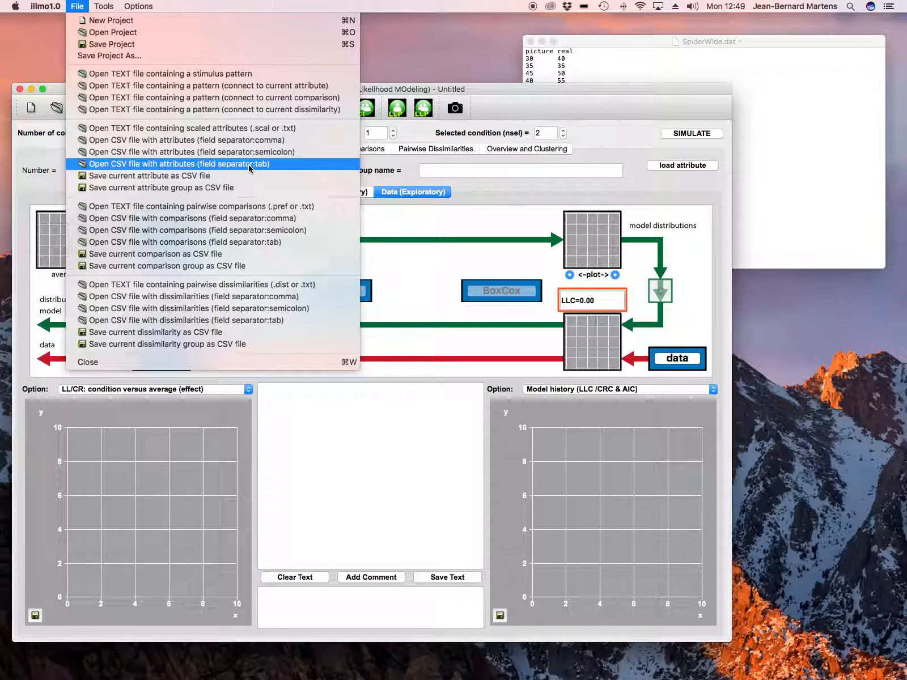
{"action": "left_click", "coordinate": [222, 165]}
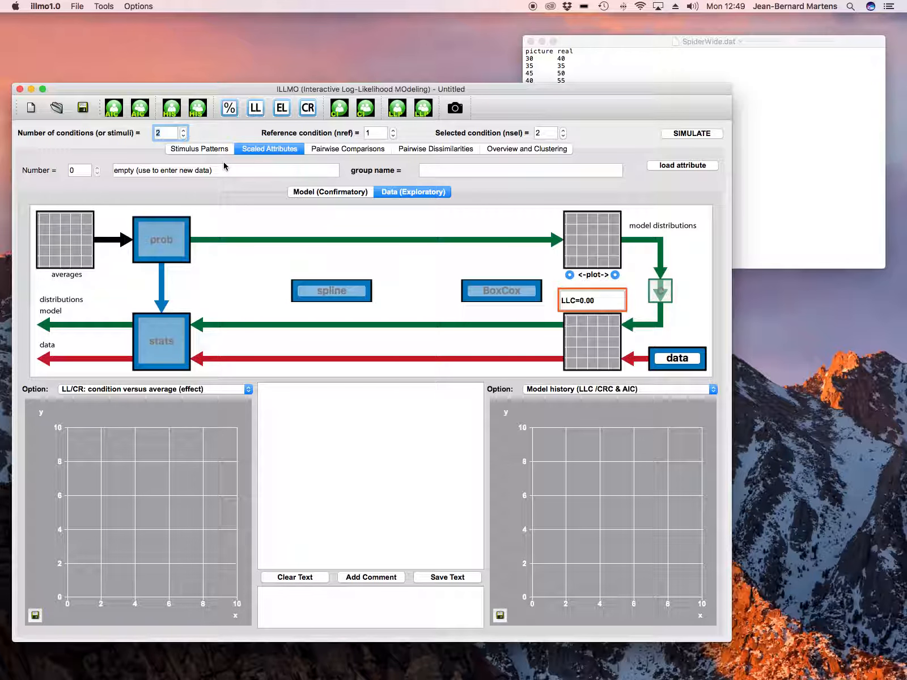
{"action": "left_click", "coordinate": [223, 165]}
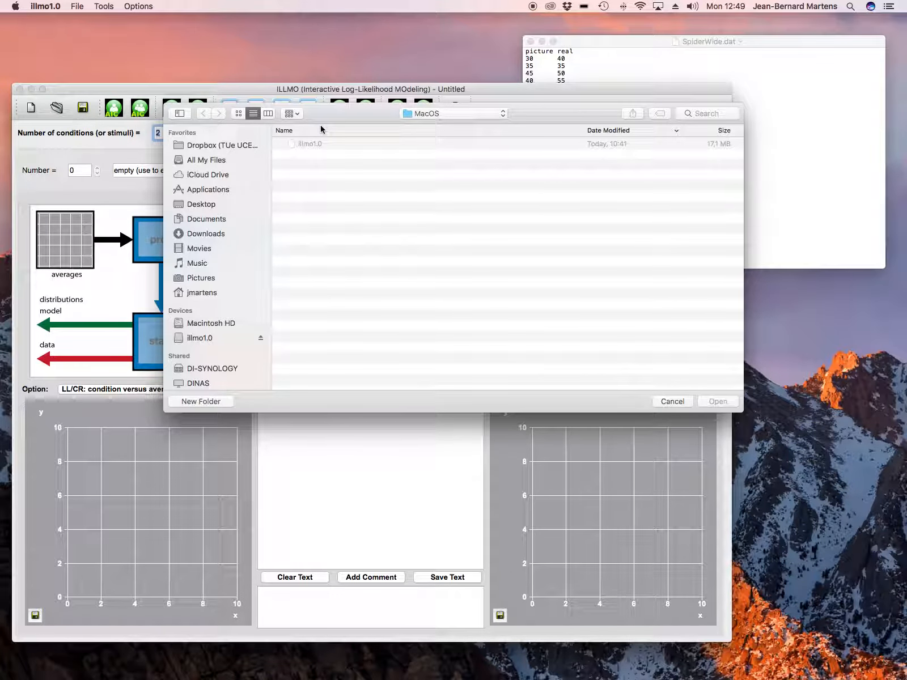
{"action": "left_click", "coordinate": [426, 113]}
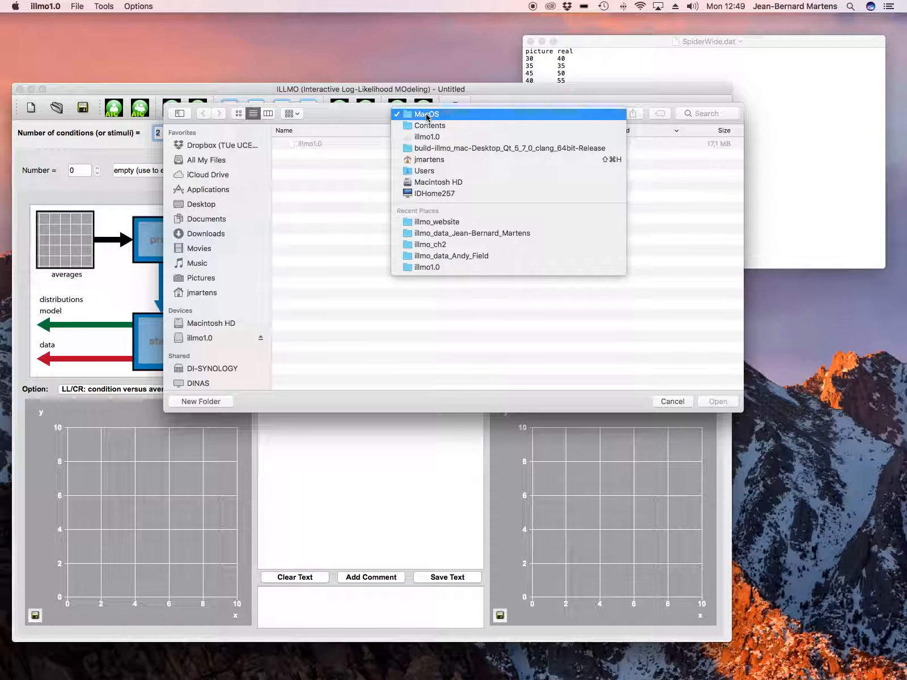
{"action": "left_click", "coordinate": [438, 257]}
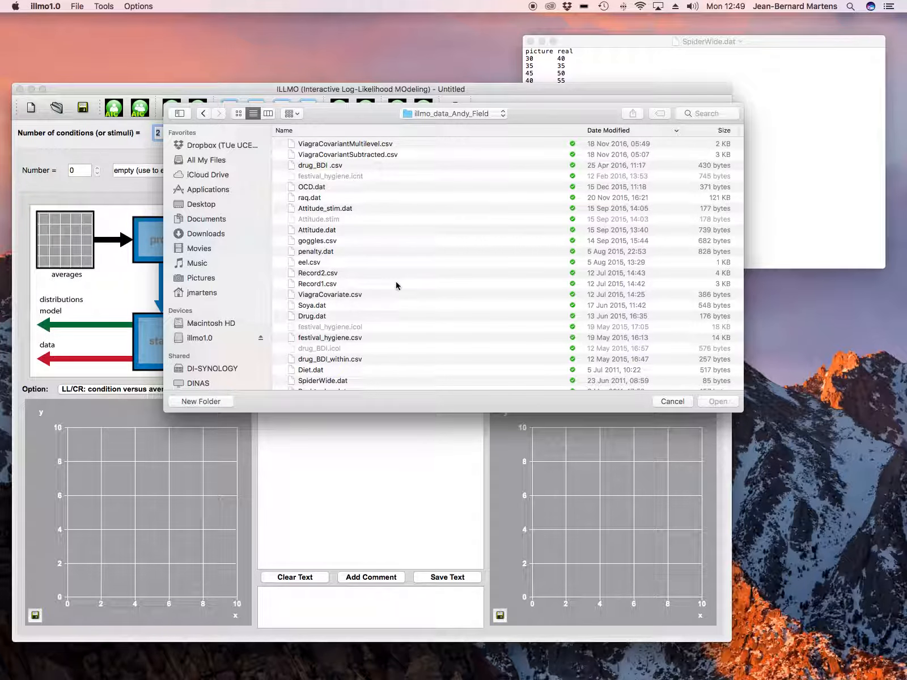
{"action": "scroll", "coordinate": [396, 285], "scroll_direction": "down", "scroll_amount": 3}
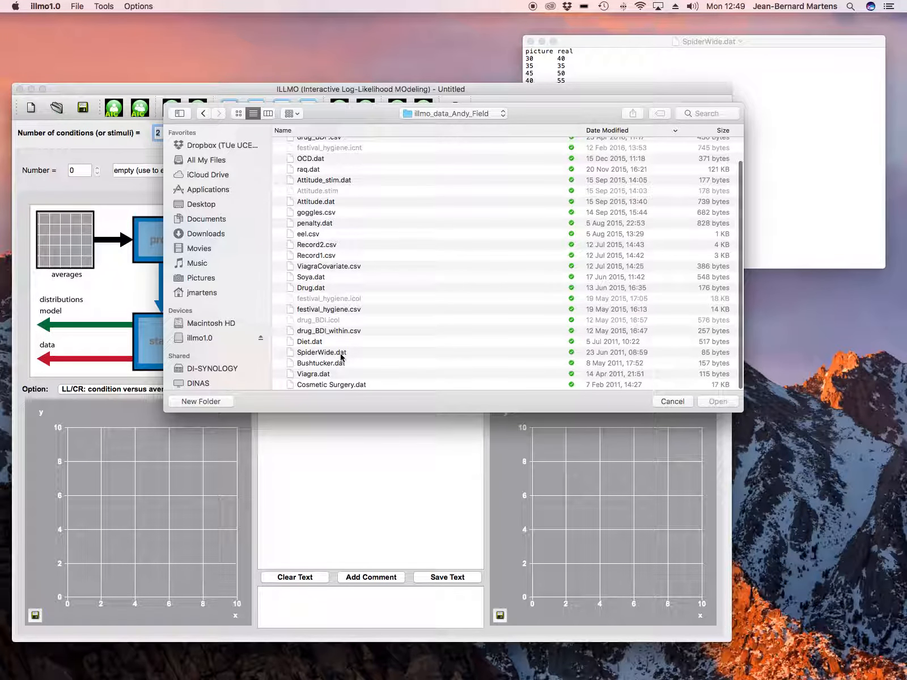
{"action": "left_click", "coordinate": [341, 354]}
{"action": "double_click", "coordinate": [340, 353]}
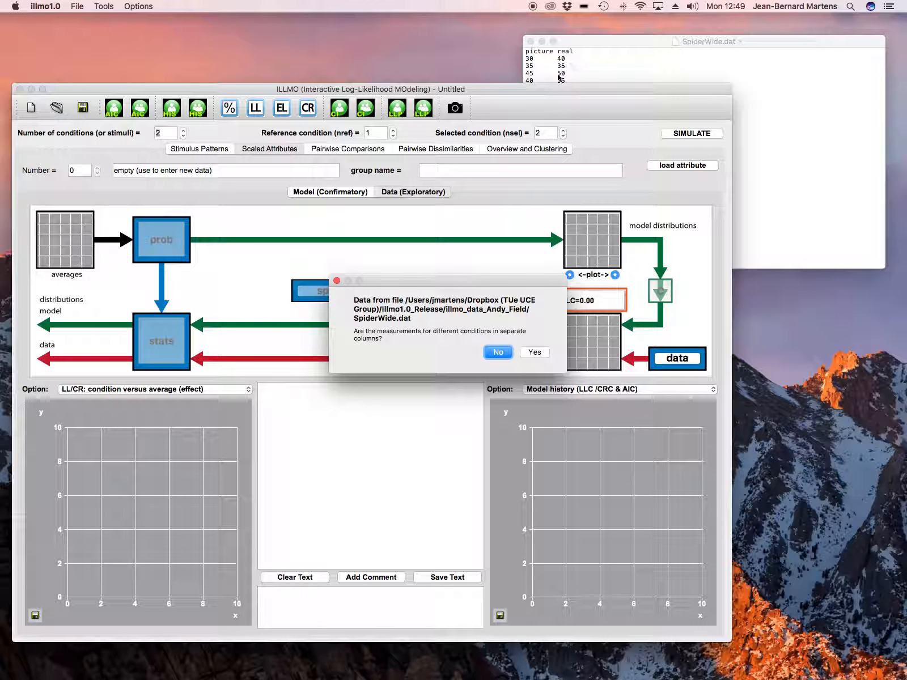
Load the picture and real columns as separate conditions, and treat the data as non-discrete
{"action": "left_click", "coordinate": [542, 353]}
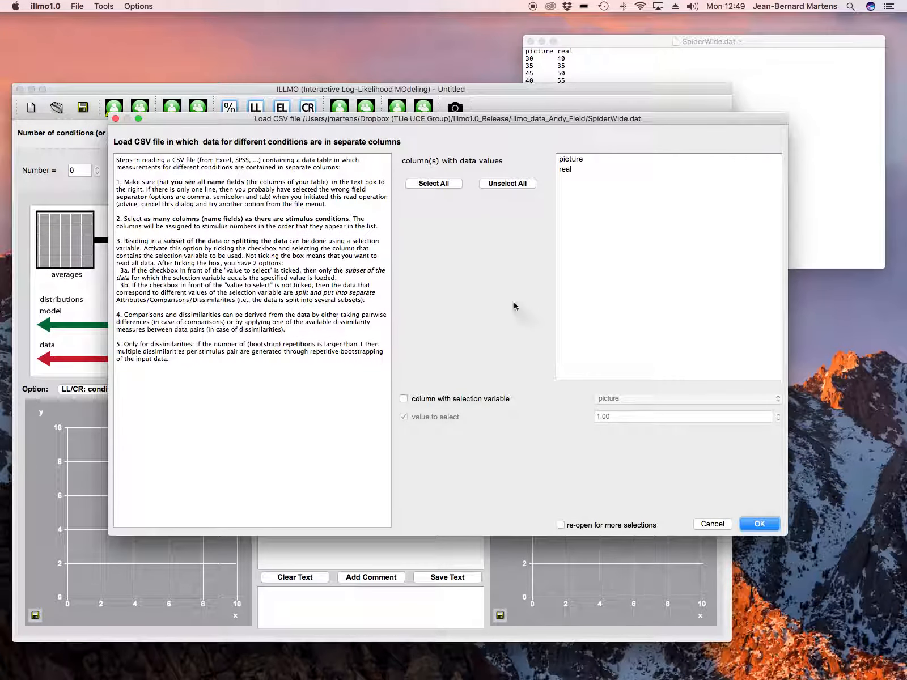
{"action": "left_click", "coordinate": [447, 185]}
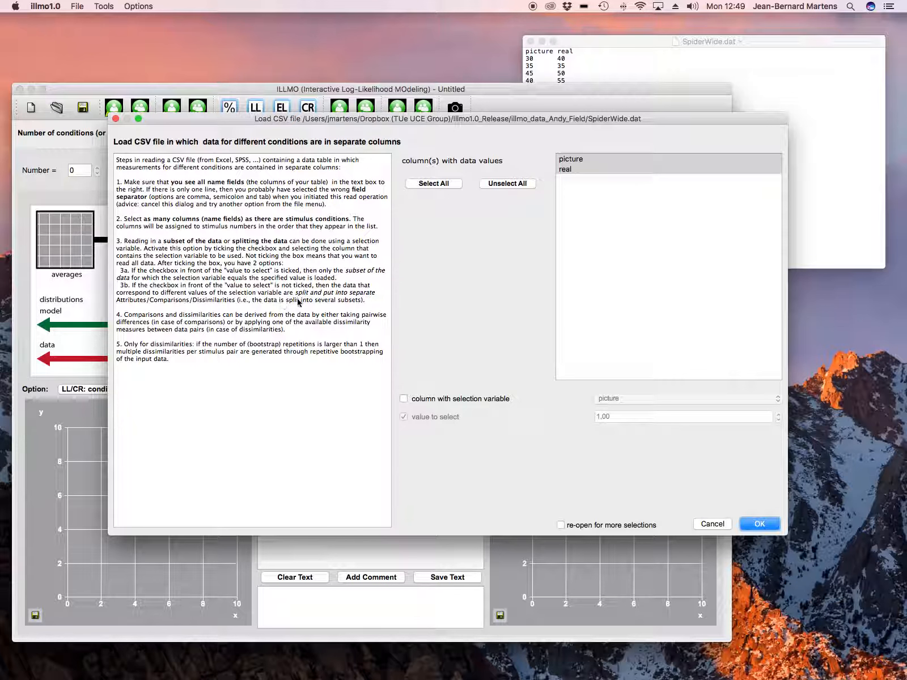
{"action": "left_click", "coordinate": [754, 524]}
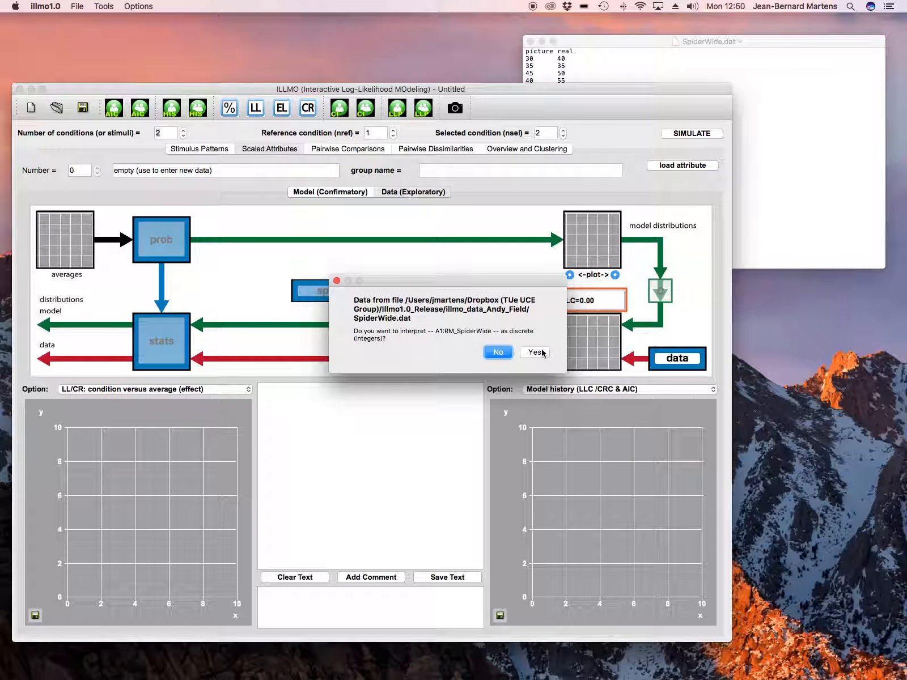
{"action": "left_click", "coordinate": [498, 352]}
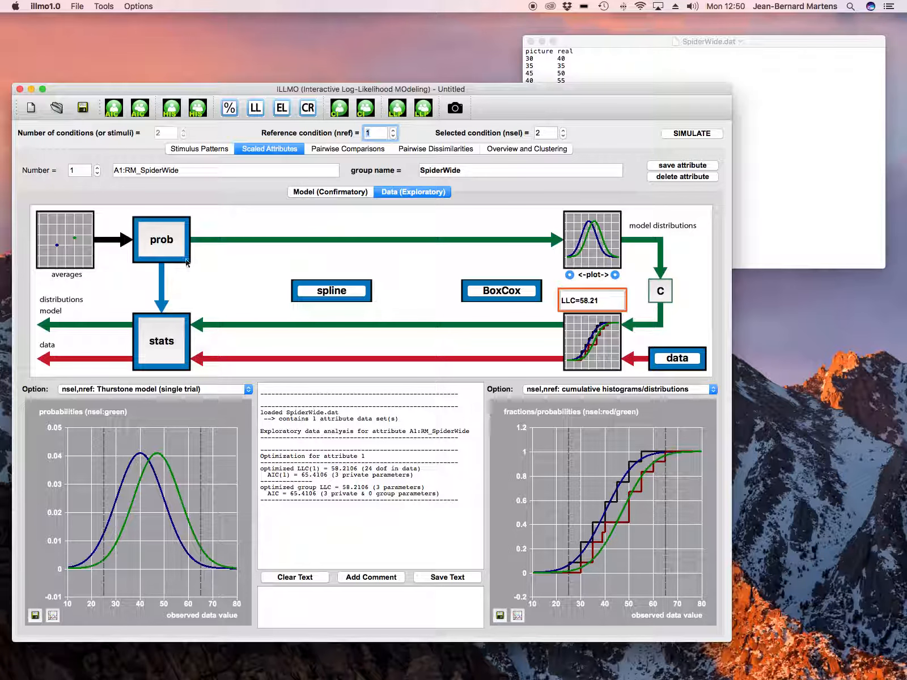
Compute the log-likelihood profile for the difference effect d_e(n1,n2) between conditions 1 and 2
{"action": "left_click", "coordinate": [157, 242]}
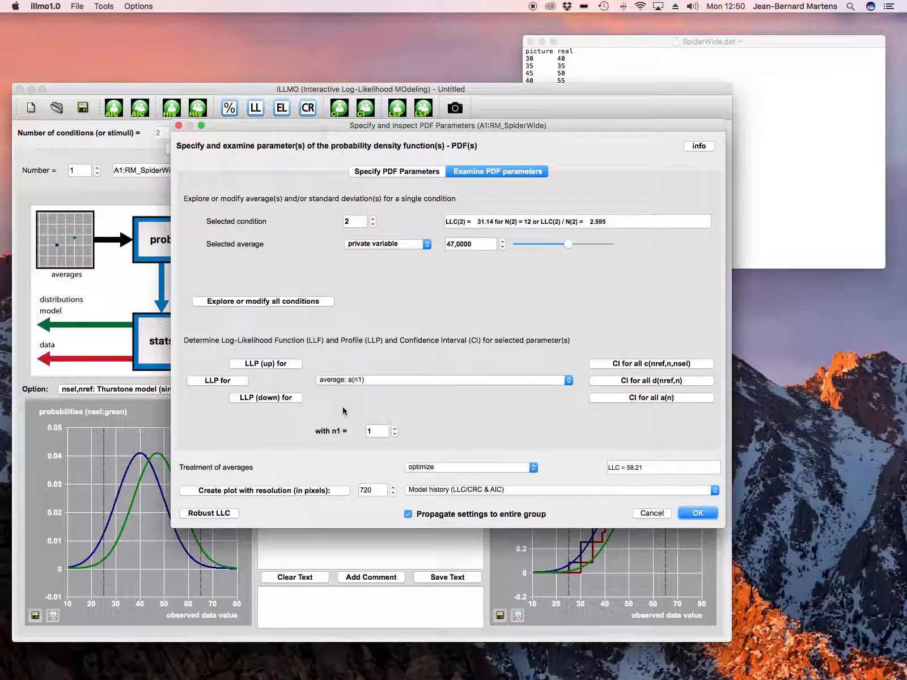
{"action": "left_click", "coordinate": [349, 384]}
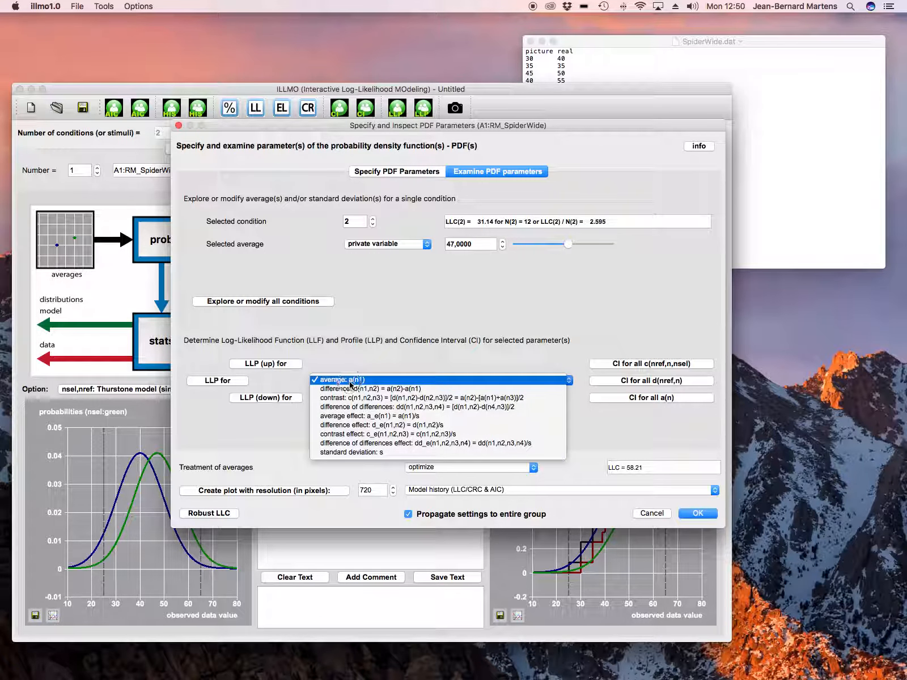
{"action": "left_click", "coordinate": [362, 424]}
{"action": "left_click", "coordinate": [240, 383]}
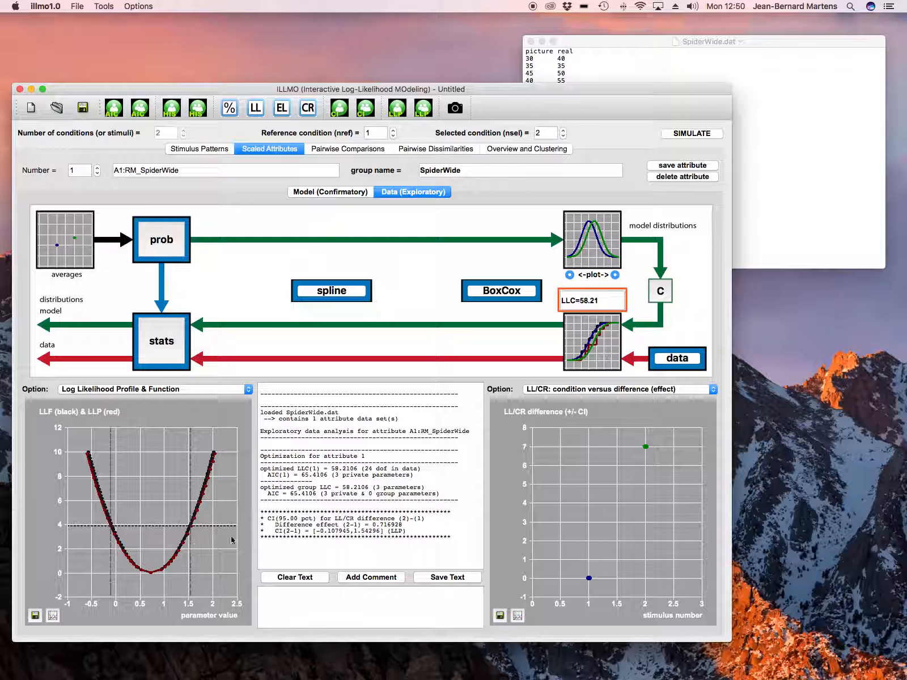
{"action": "left_click", "coordinate": [136, 6]}
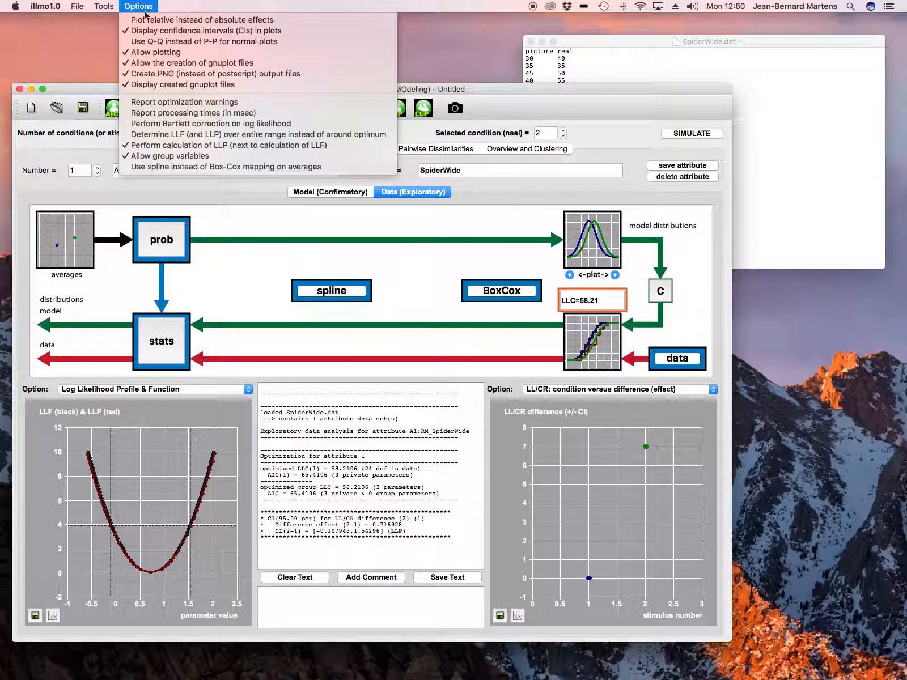
{"action": "left_click", "coordinate": [542, 457]}
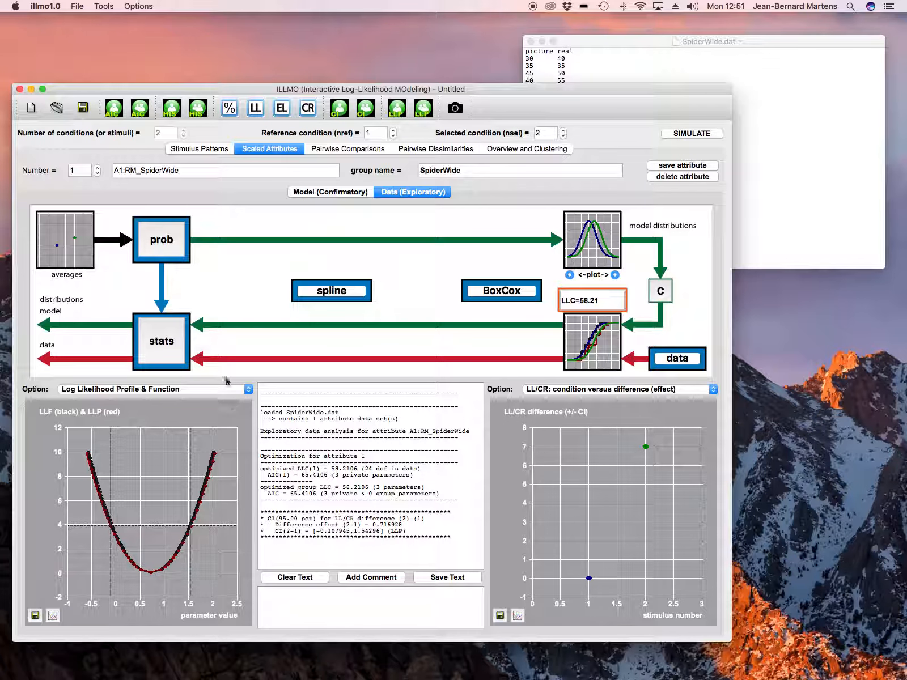
Compute the log-likelihood profile for the difference d(n1,n2) = a(n2)-a(n1) between conditions 1 and 2
{"action": "left_click", "coordinate": [165, 245]}
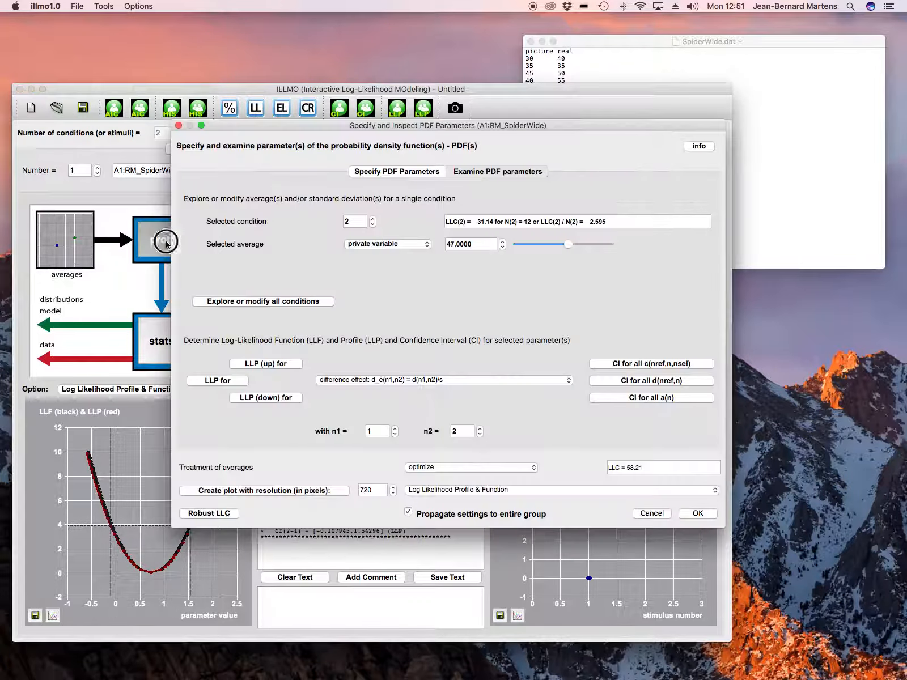
{"action": "left_click", "coordinate": [342, 380]}
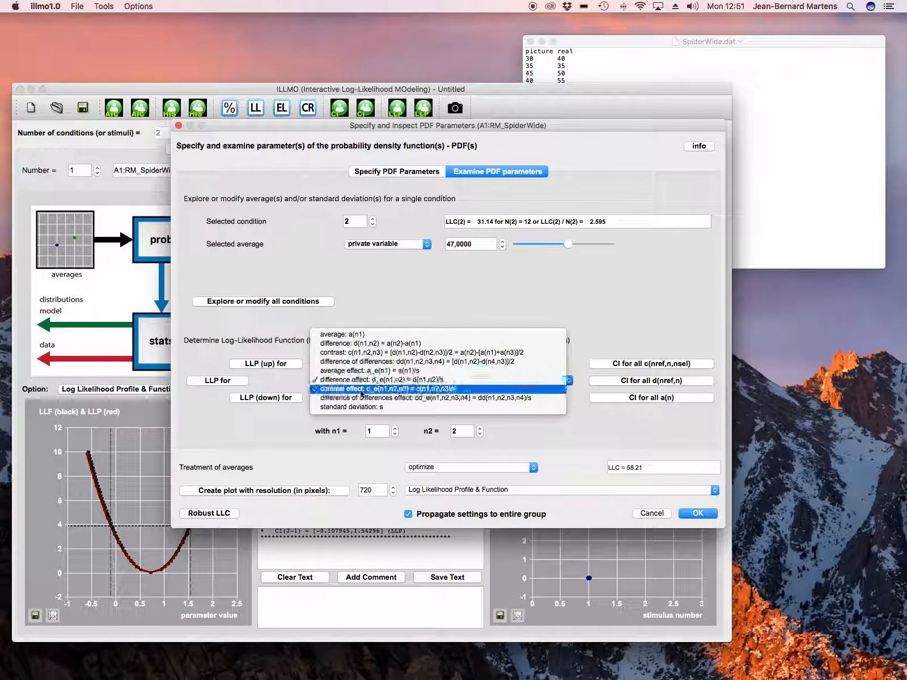
{"action": "left_click", "coordinate": [347, 344]}
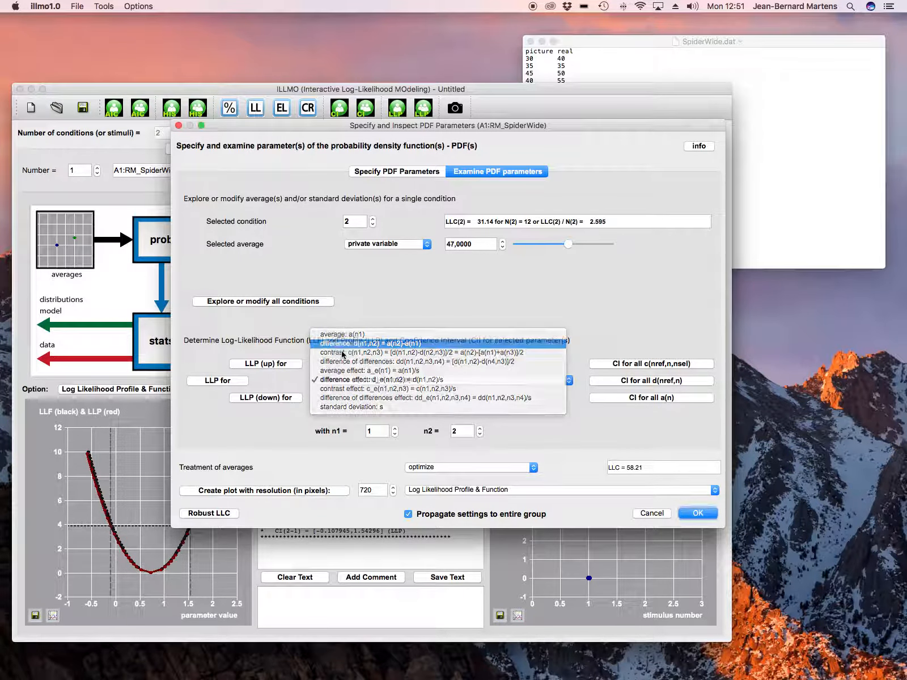
{"action": "left_click", "coordinate": [241, 385]}
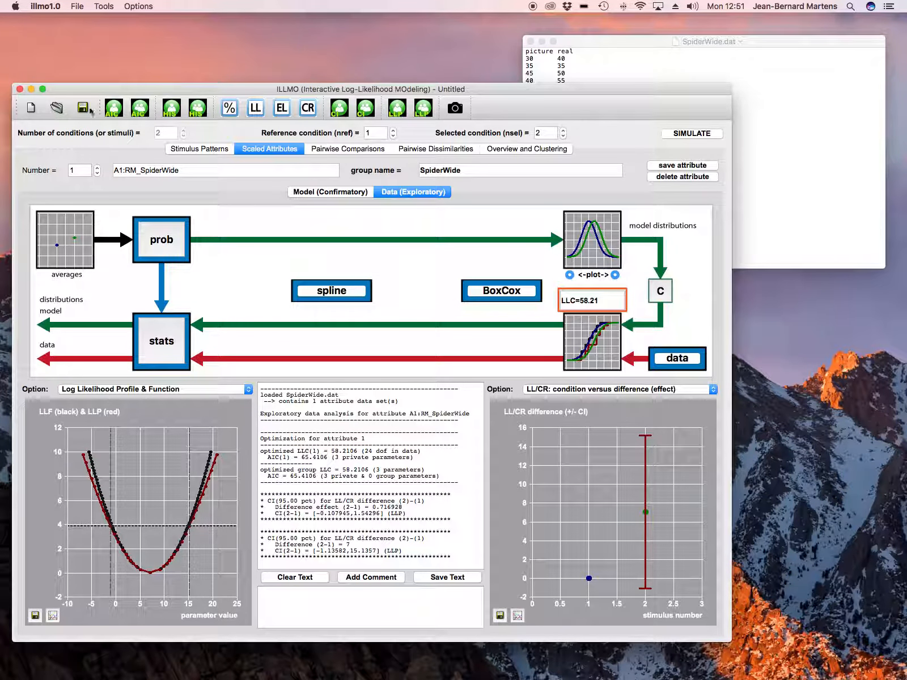
Switch the plots to relative effects and back to absolute effects to compare the two displays
{"action": "left_click", "coordinate": [138, 6]}
{"action": "left_click", "coordinate": [153, 20]}
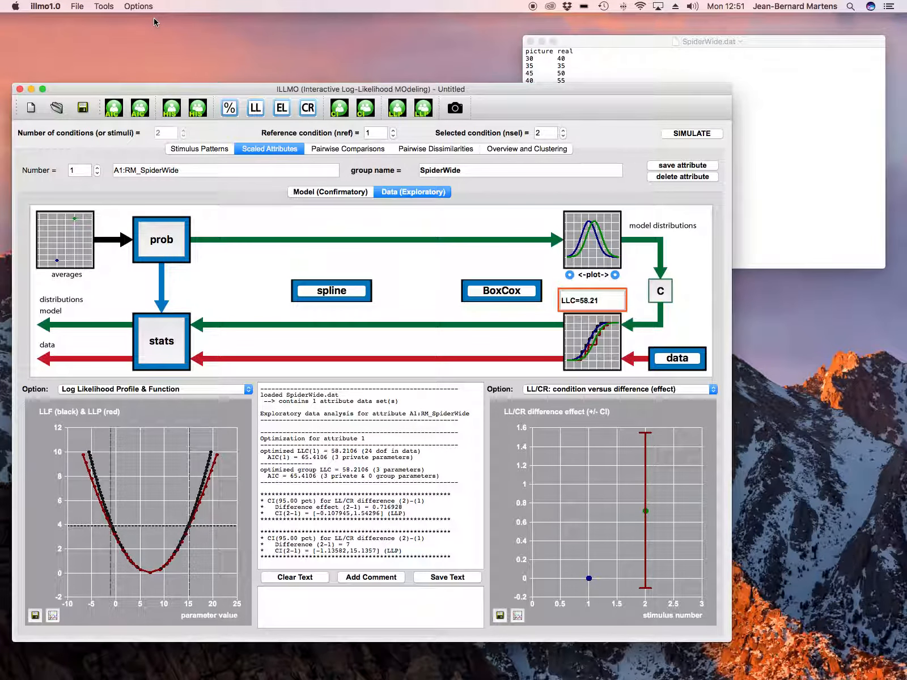
{"action": "left_click", "coordinate": [139, 8]}
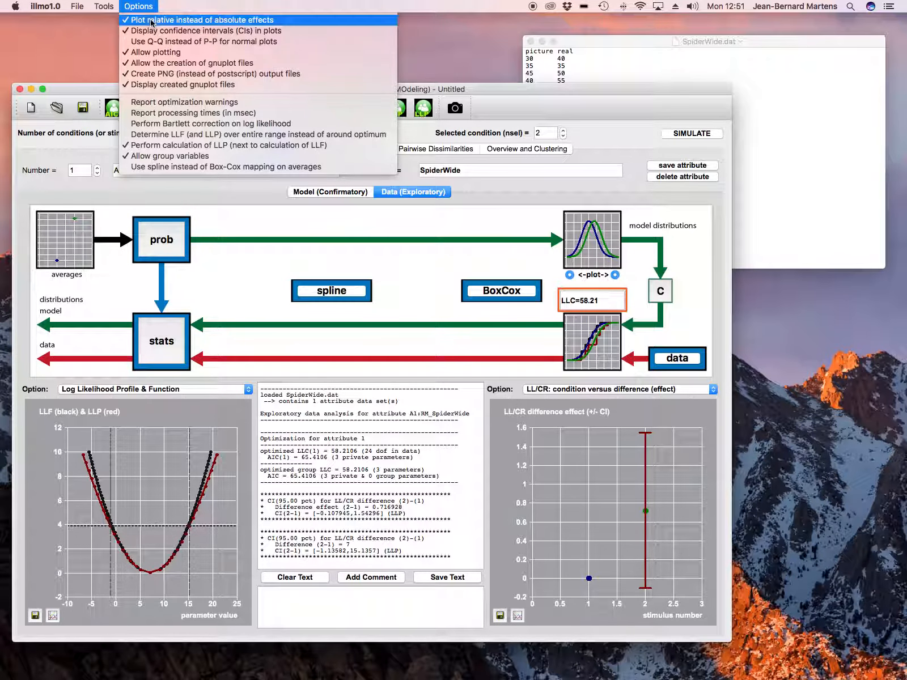
{"action": "left_click", "coordinate": [151, 21]}
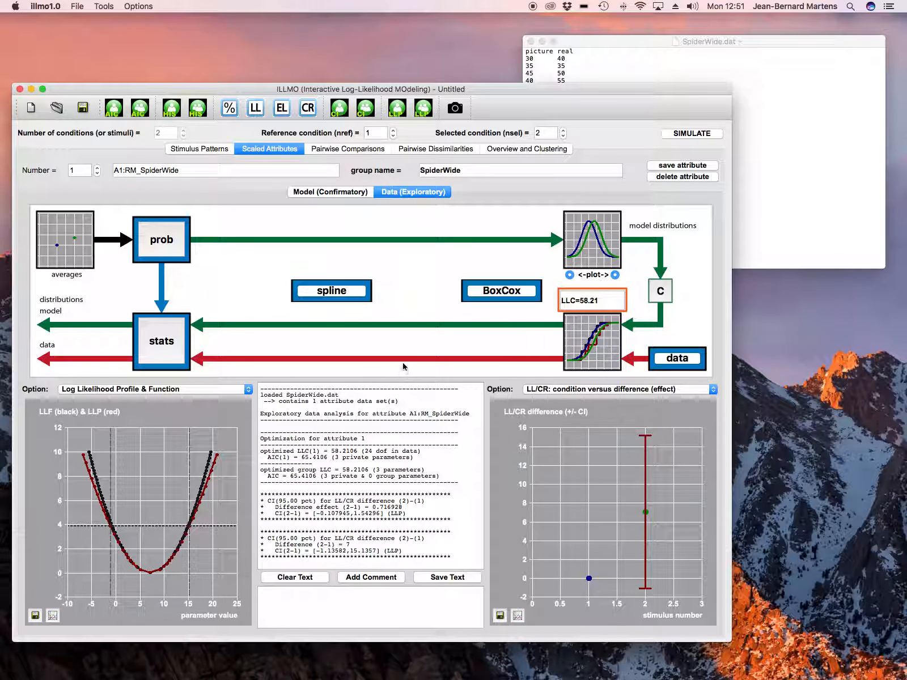
Run the traditional pairwise T-test (equal variance, Gaussian) for conditions 1 and 2, then close the statistics dialog
{"action": "left_click", "coordinate": [167, 346]}
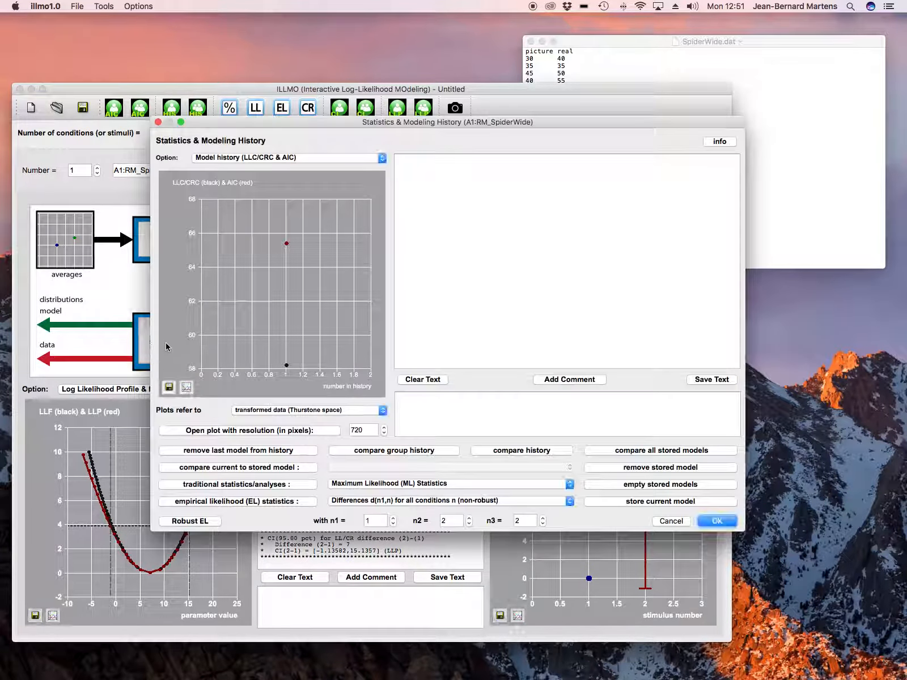
{"action": "left_click", "coordinate": [380, 487]}
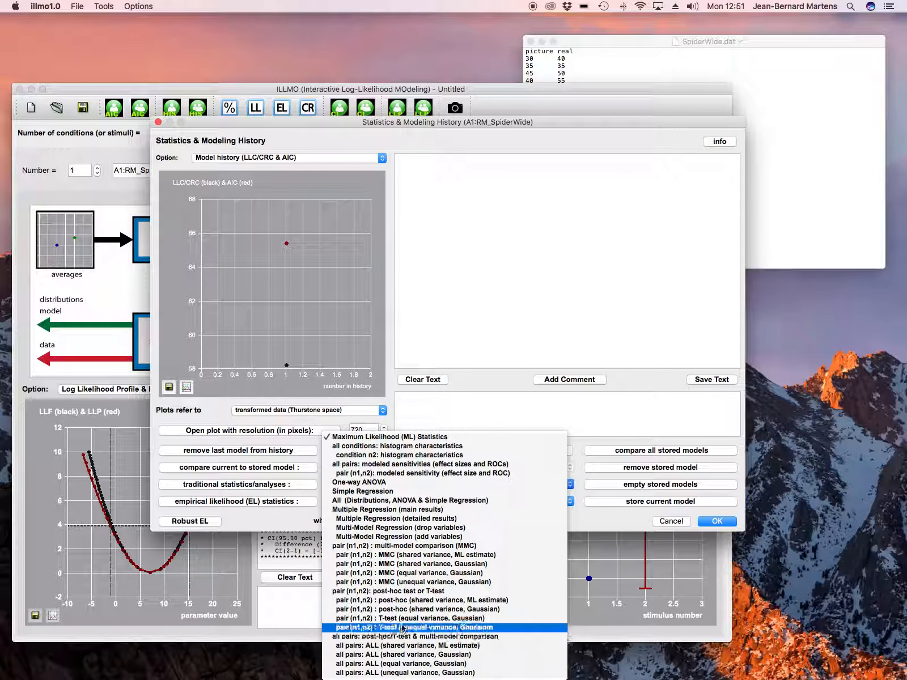
{"action": "left_click", "coordinate": [421, 618]}
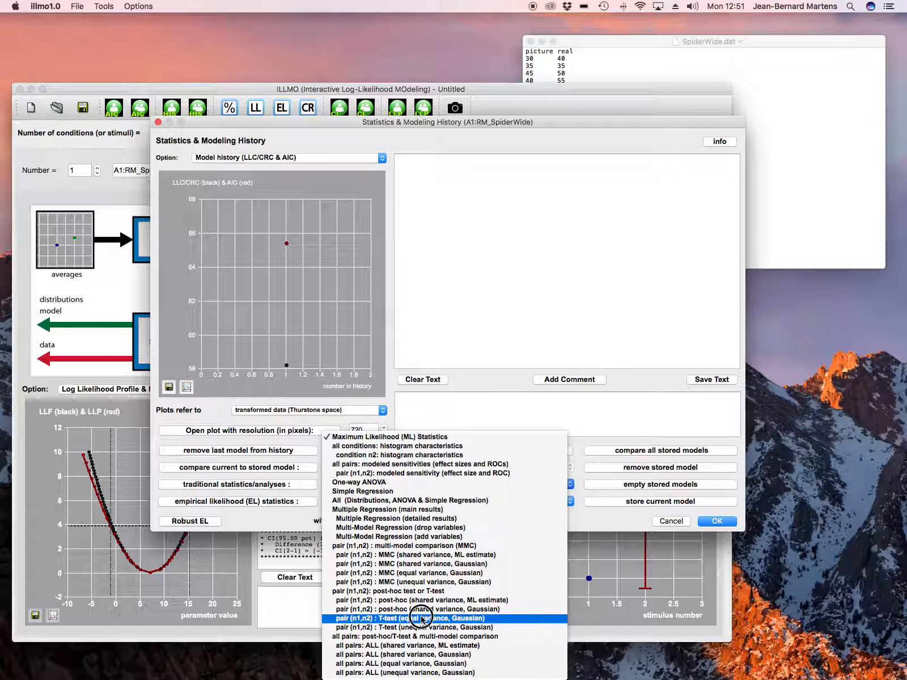
{"action": "left_click", "coordinate": [270, 486]}
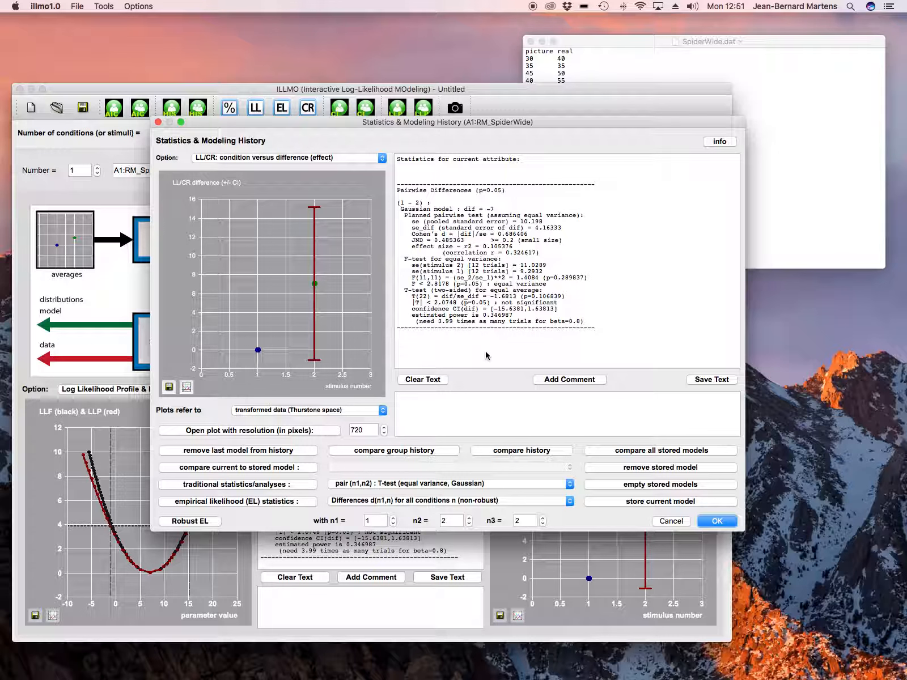
{"action": "left_click", "coordinate": [668, 521]}
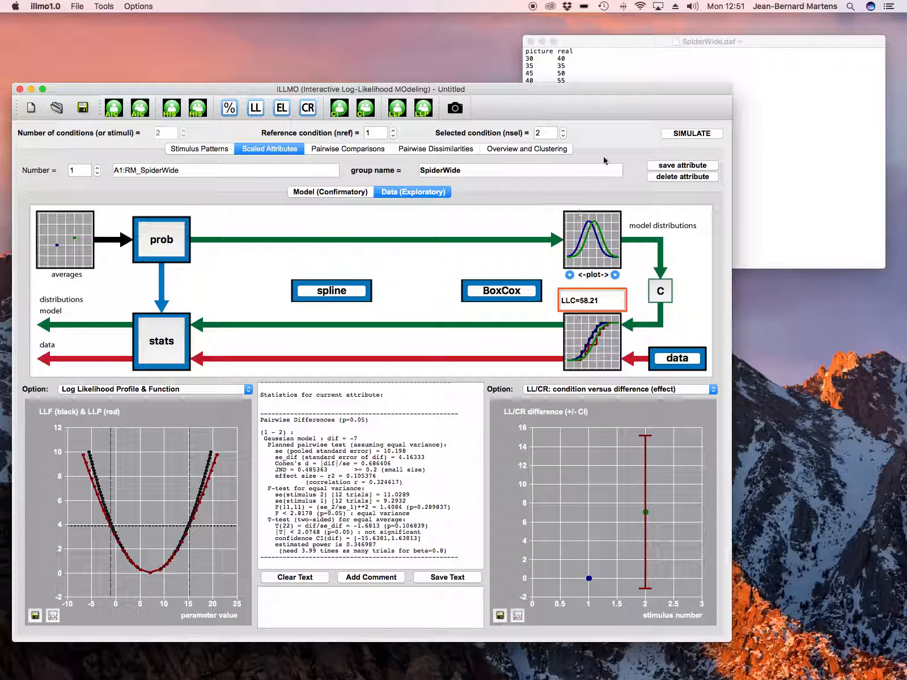
Bring the SpiderWide.dat text file forward to review its picture and real columns, and return to ILLMO
{"action": "left_click", "coordinate": [625, 46]}
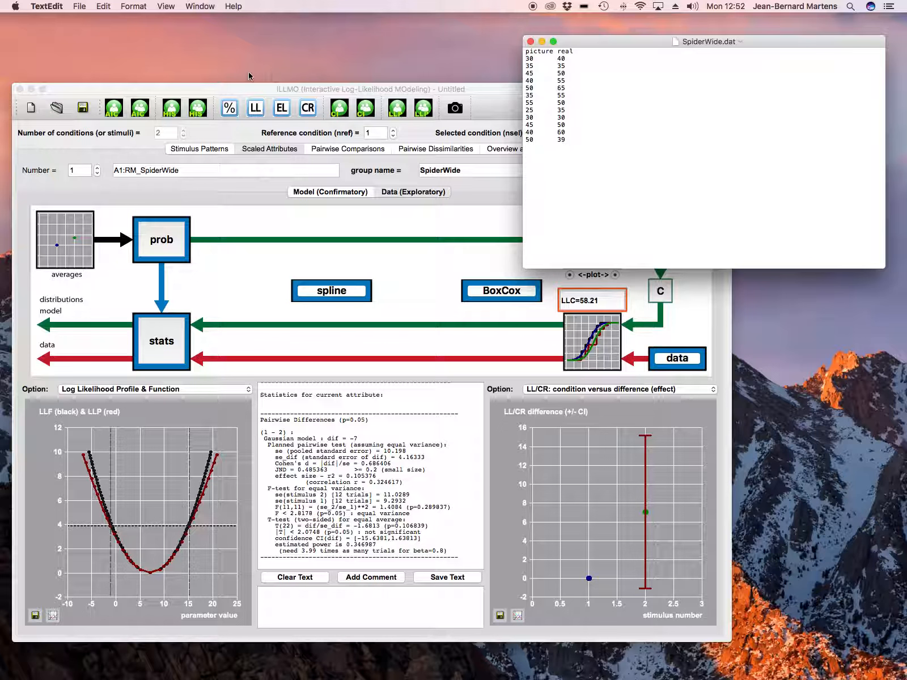
{"action": "left_click", "coordinate": [79, 7]}
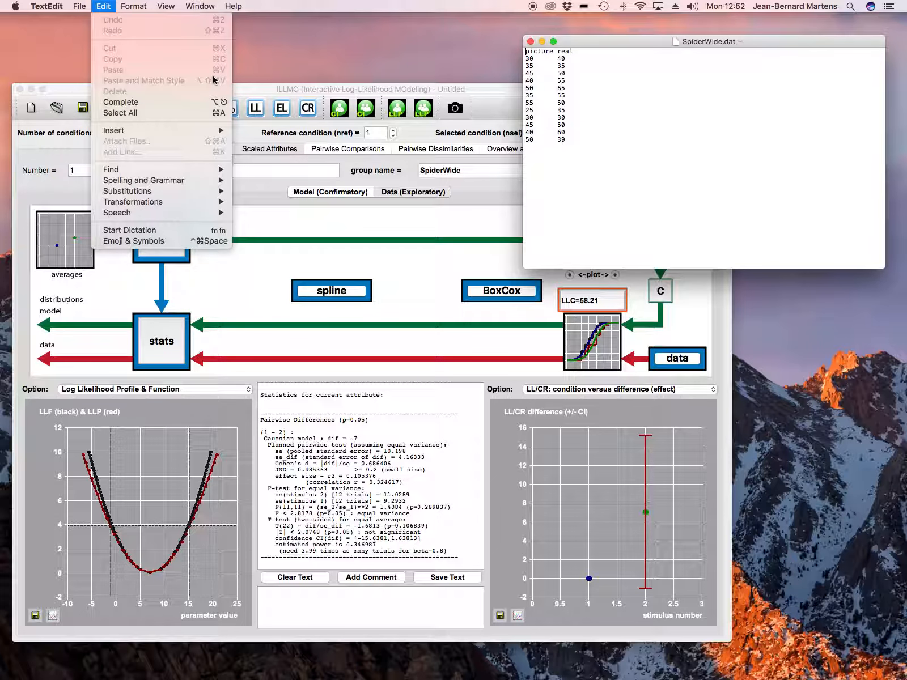
{"action": "left_click", "coordinate": [243, 91]}
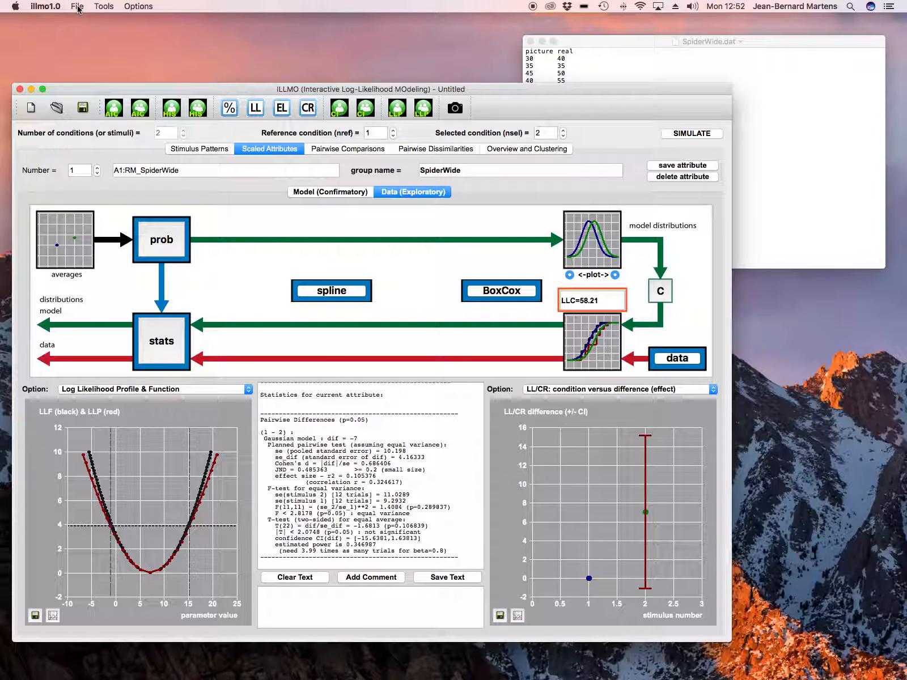
Open SpiderWide.dat as a tab-separated CSV file with comparisons, with the measurements for different conditions in separate columns
{"action": "left_click", "coordinate": [78, 7]}
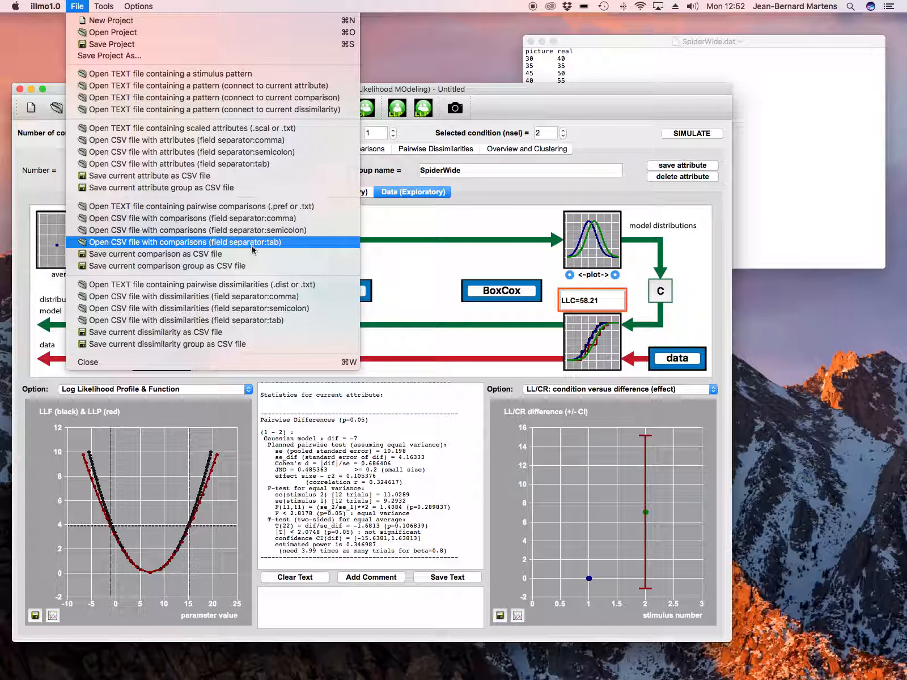
{"action": "left_click", "coordinate": [243, 243]}
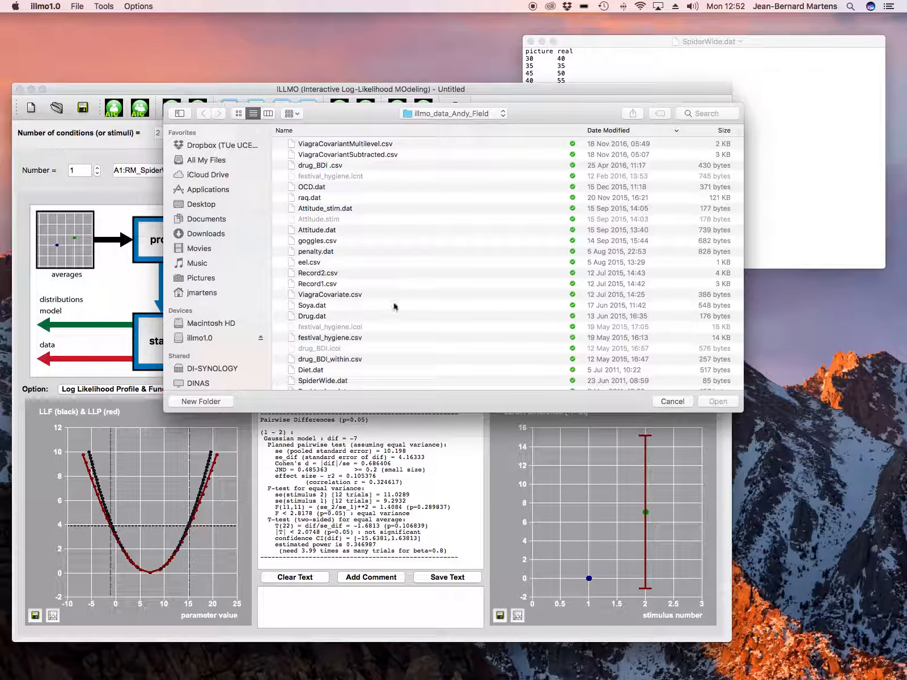
{"action": "left_click", "coordinate": [344, 381]}
{"action": "key", "text": "Return"}
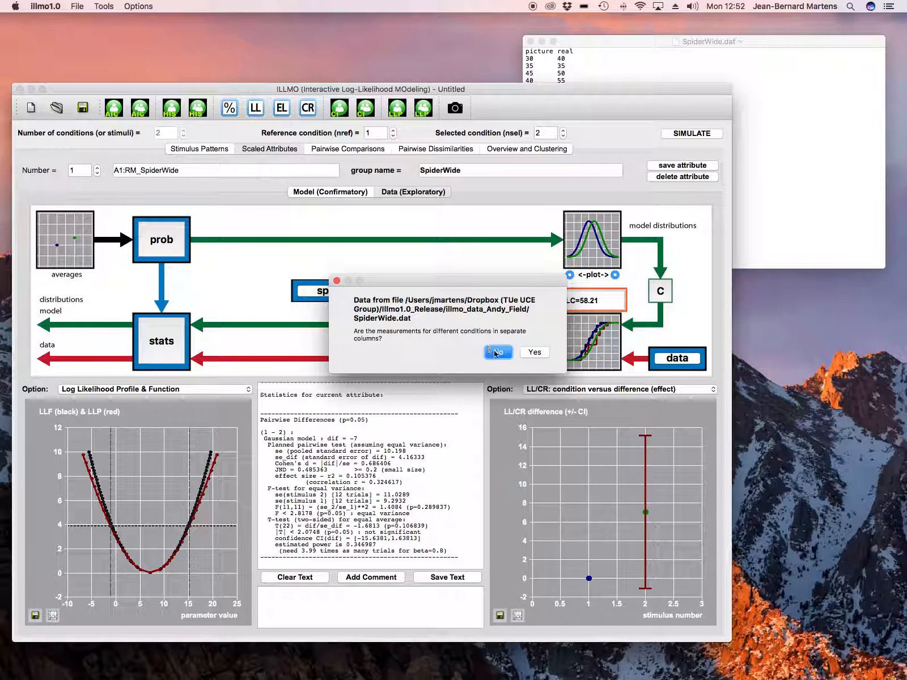
{"action": "left_click", "coordinate": [536, 352]}
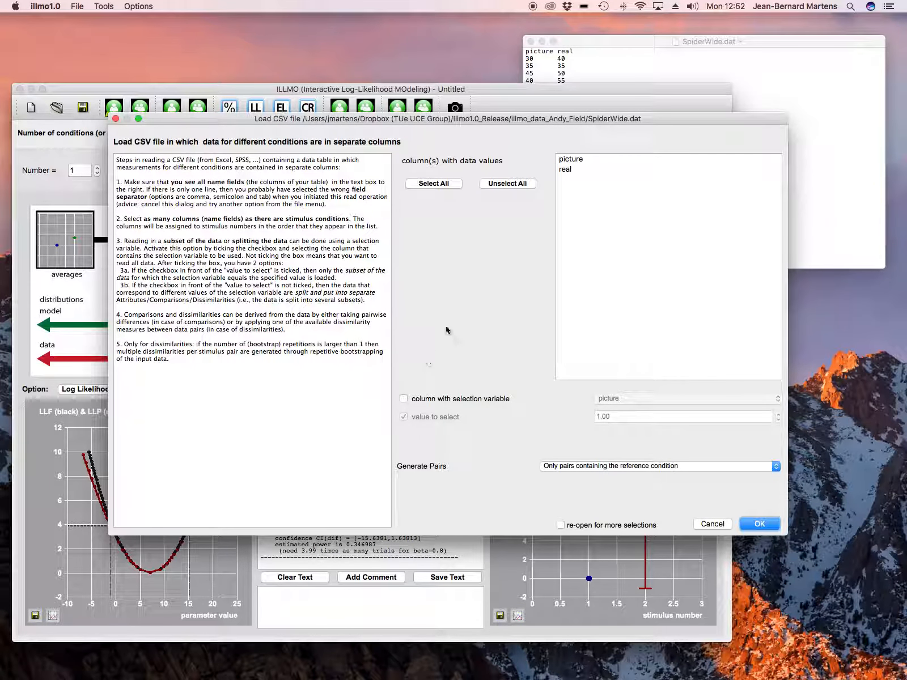
Load both the picture and real columns as comparison data, without interpreting the values as discrete integers
{"action": "left_click", "coordinate": [447, 187]}
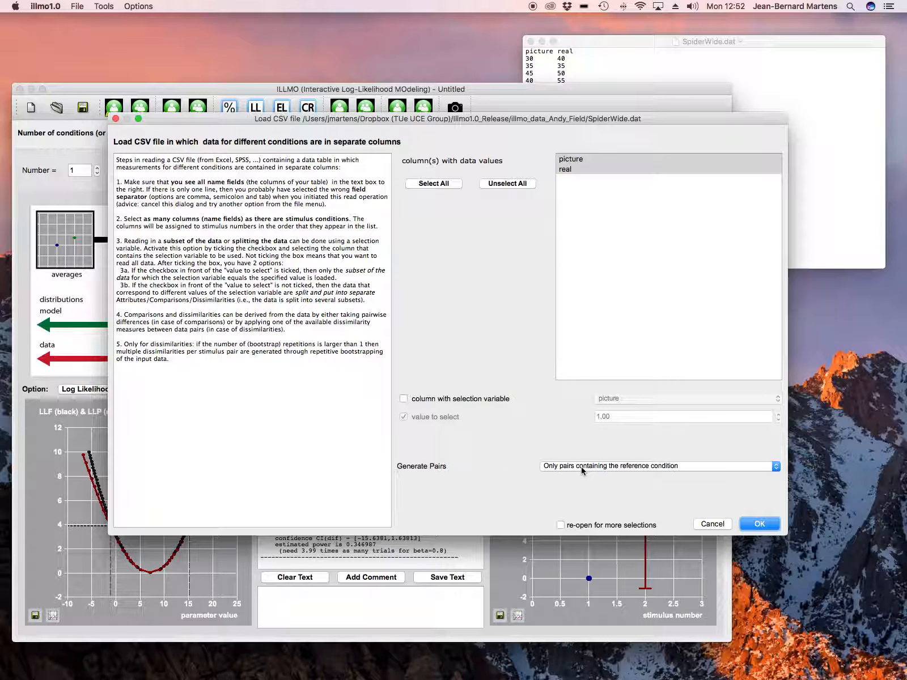
{"action": "left_click", "coordinate": [759, 524]}
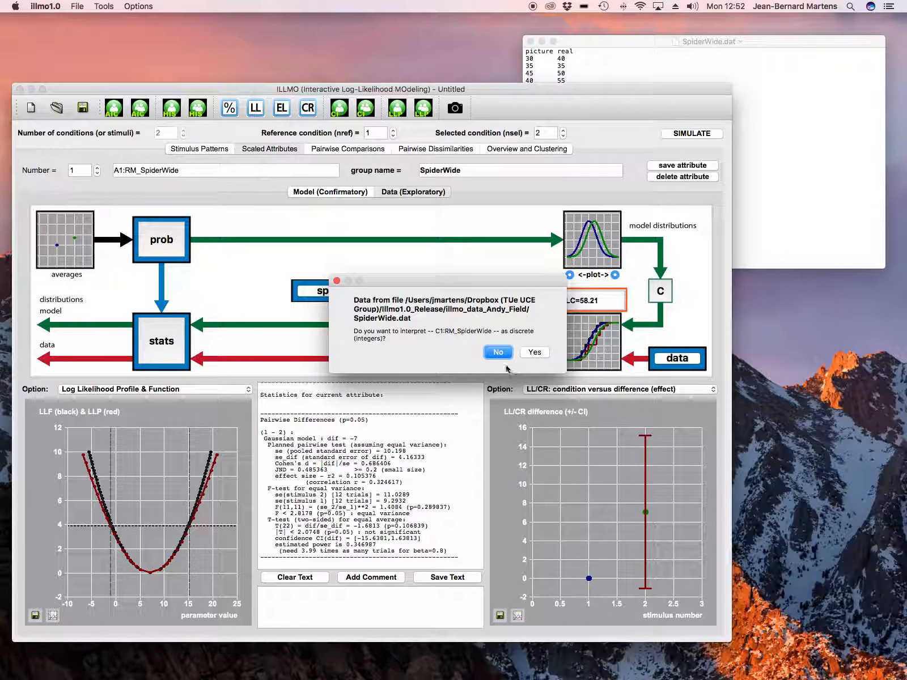
{"action": "left_click", "coordinate": [500, 352]}
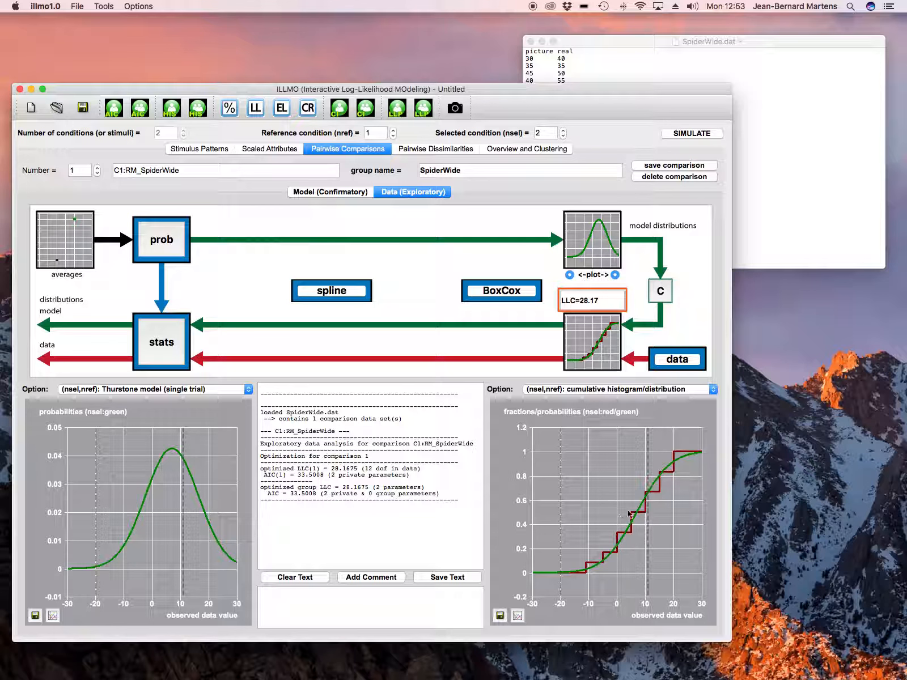
Try to compute the log-likelihood profile for the average a(n1) with n1 = 1 in the pairwise comparison
{"action": "left_click", "coordinate": [169, 241]}
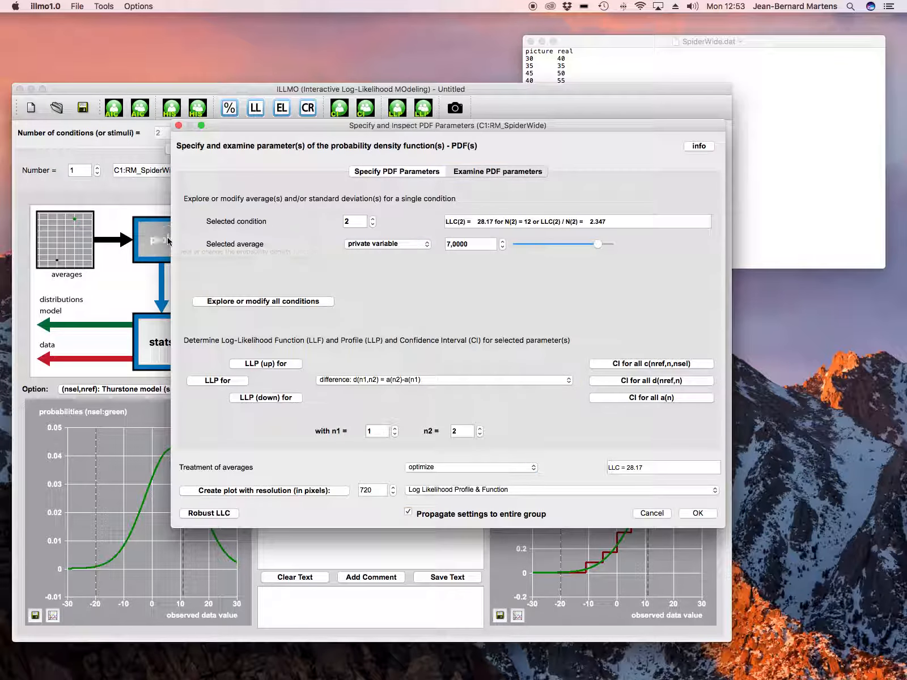
{"action": "left_click", "coordinate": [342, 385]}
{"action": "left_click", "coordinate": [347, 371]}
{"action": "left_click", "coordinate": [232, 381]}
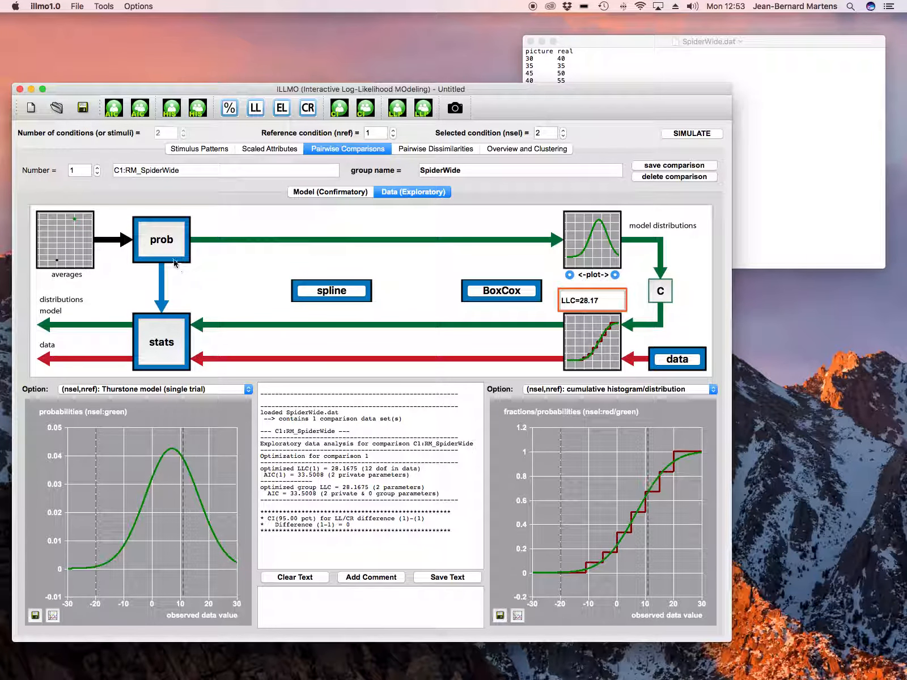
{"action": "left_click", "coordinate": [176, 262]}
{"action": "left_click", "coordinate": [228, 381]}
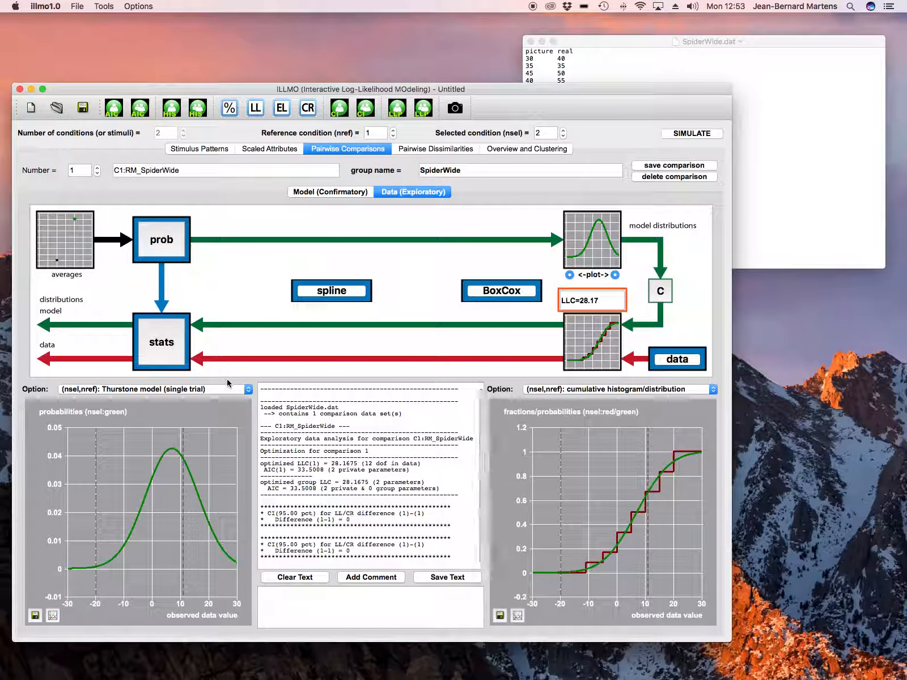
{"action": "left_click", "coordinate": [176, 243]}
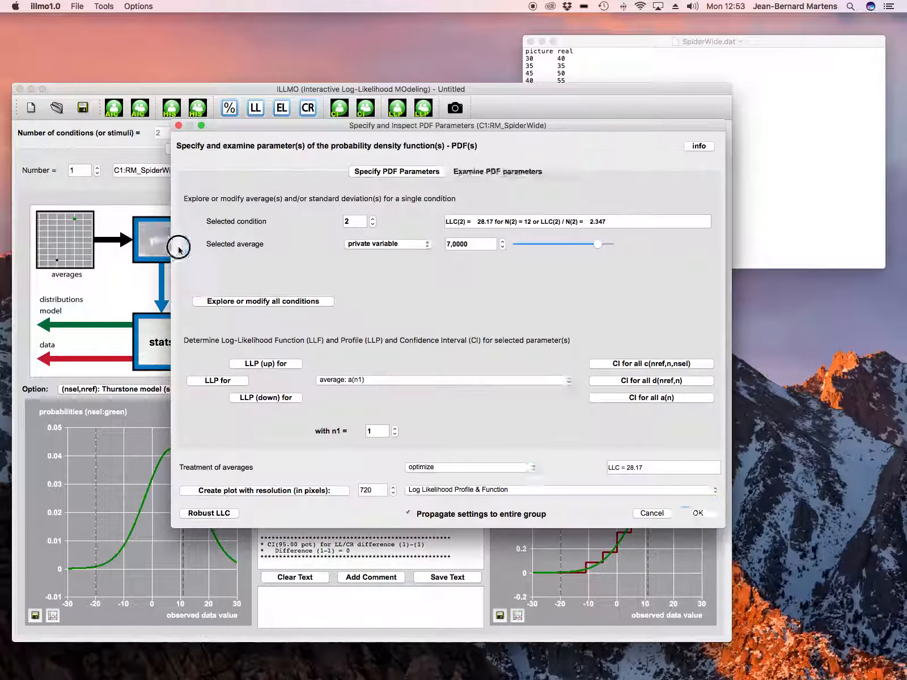
{"action": "left_click", "coordinate": [356, 381]}
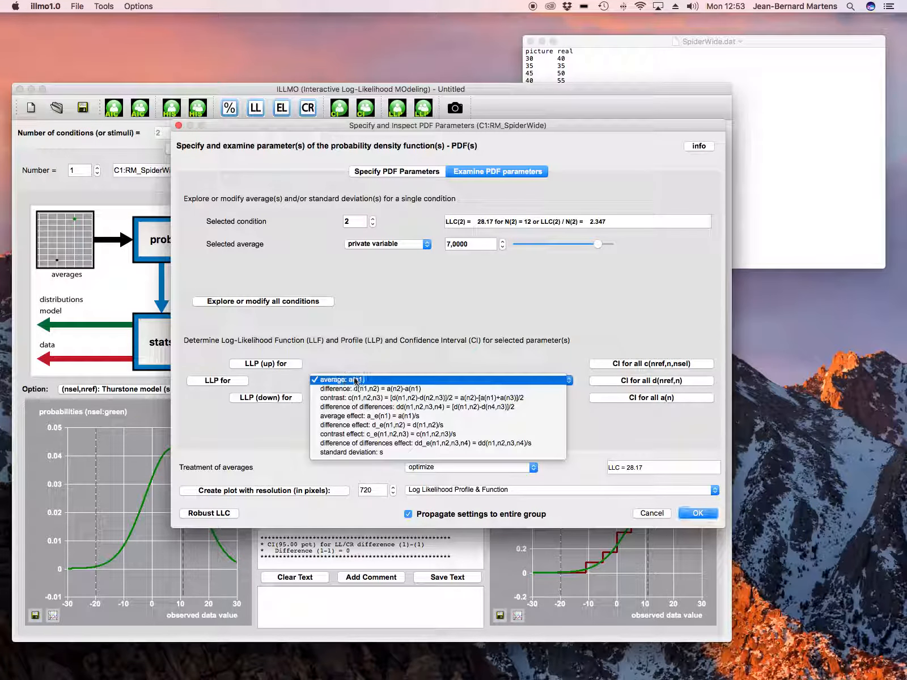
{"action": "left_click", "coordinate": [352, 380]}
{"action": "left_click", "coordinate": [238, 378]}
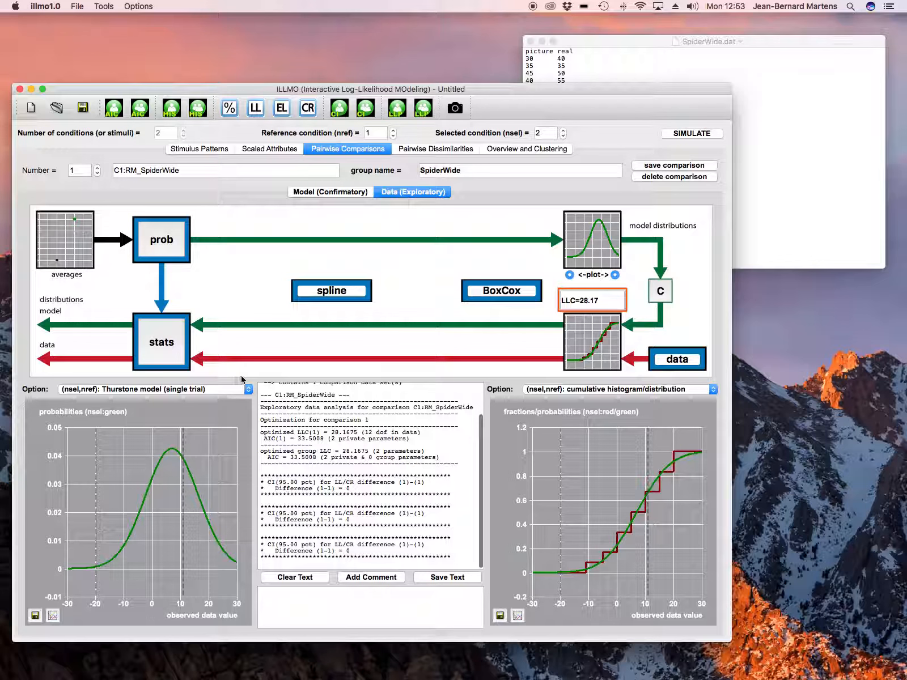
Compute the log-likelihood profile for the difference d(n1,n2) = a(n2)-a(n1) of the comparison, with n1 = 1 and n2 = 2
{"action": "left_click", "coordinate": [163, 238]}
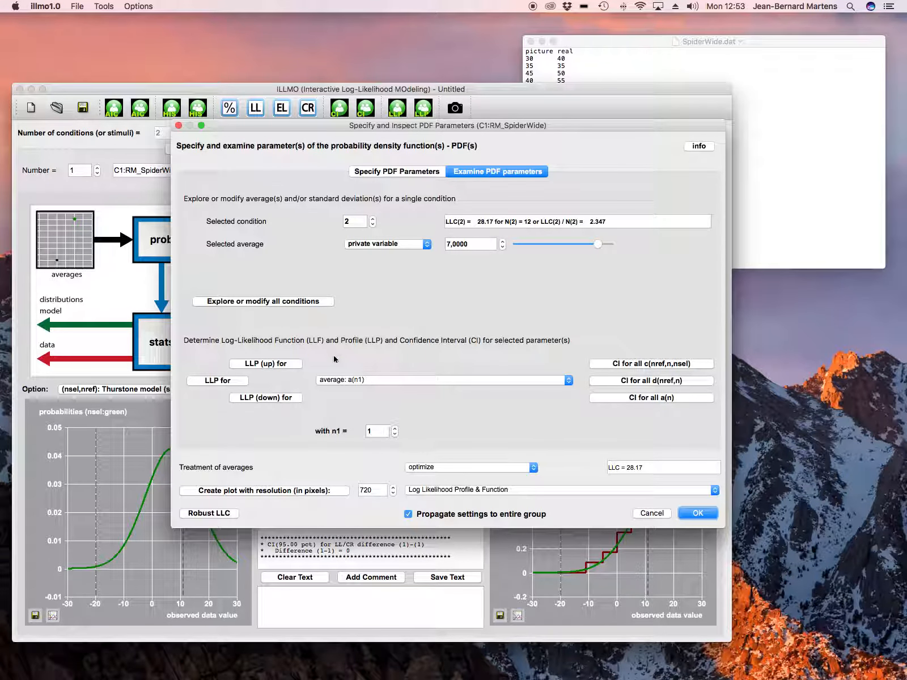
{"action": "left_click", "coordinate": [349, 379]}
{"action": "left_click", "coordinate": [349, 388]}
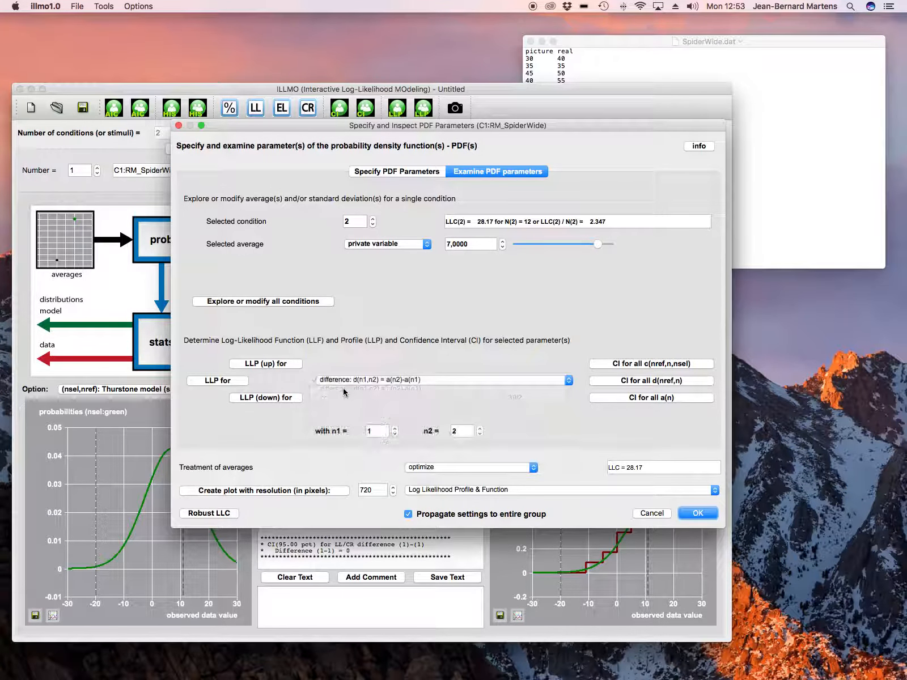
{"action": "left_click", "coordinate": [239, 382]}
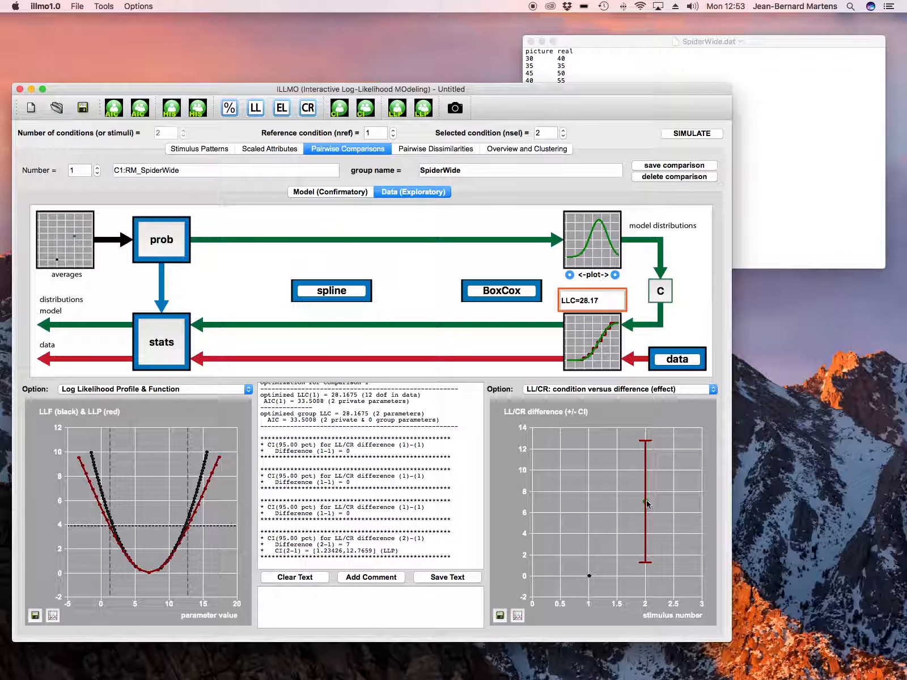
Compute the log-likelihood profile for the difference effect d_e(n1,n2) = d(n1,n2)/s between conditions 1 and 2, and switch the plots to relative effects
{"action": "left_click", "coordinate": [173, 238]}
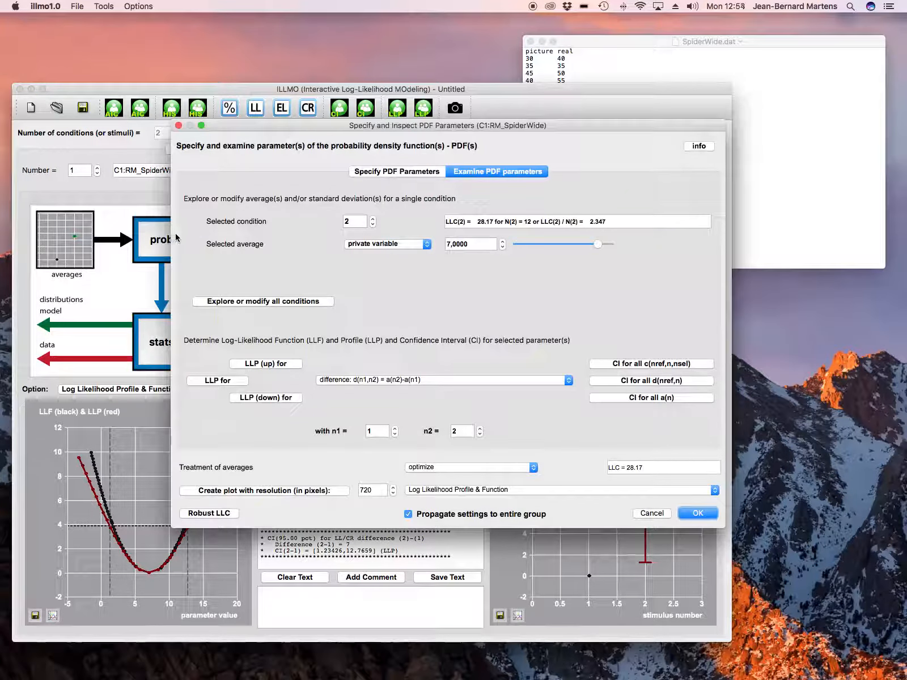
{"action": "left_click", "coordinate": [333, 385]}
{"action": "left_click", "coordinate": [365, 416]}
{"action": "left_click", "coordinate": [235, 382]}
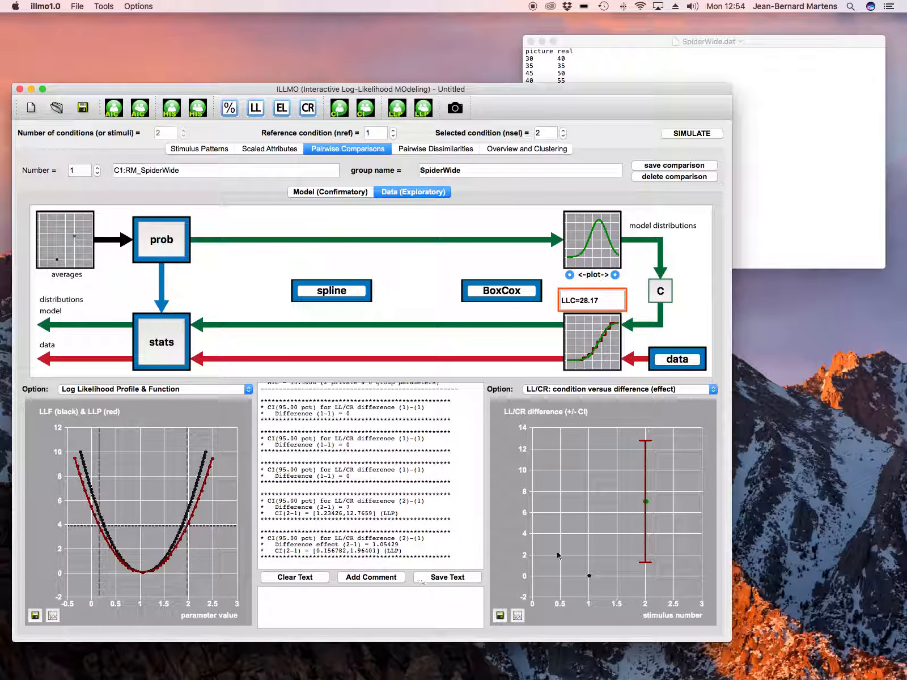
{"action": "left_click", "coordinate": [141, 7]}
{"action": "left_click", "coordinate": [158, 19]}
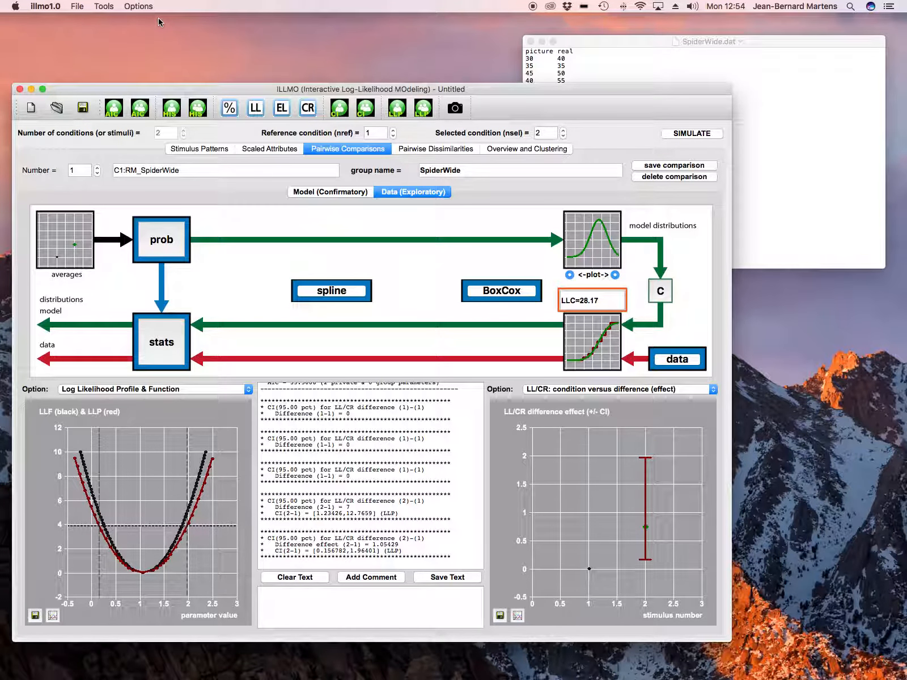